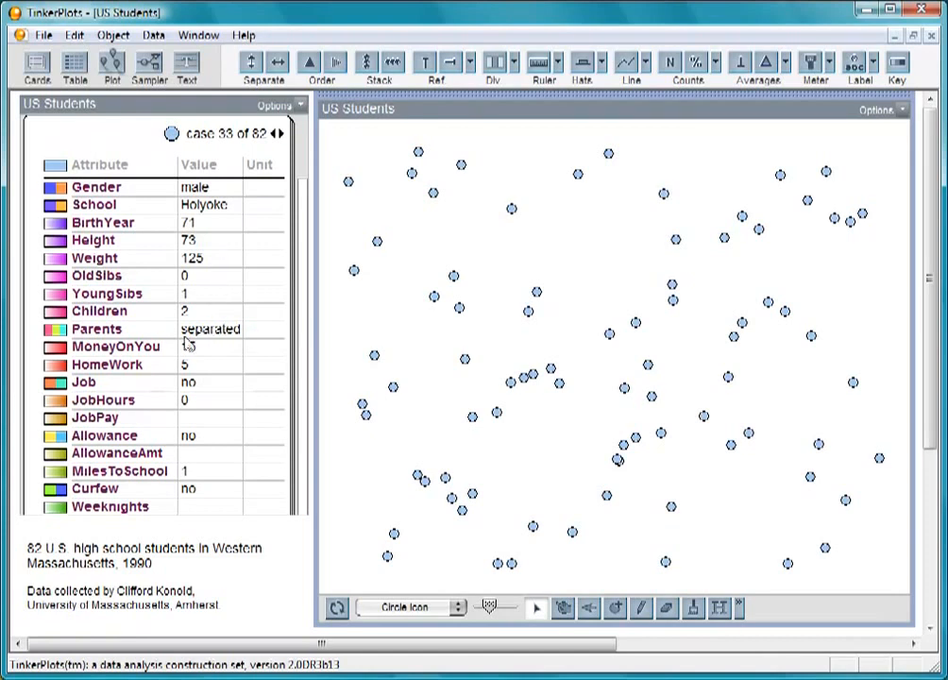
- Color the plot by MoneyOnYou, separate it horizontally into five bins from 0-19.99 to 80-100, and stack the cases vertically
left_click(135, 348)
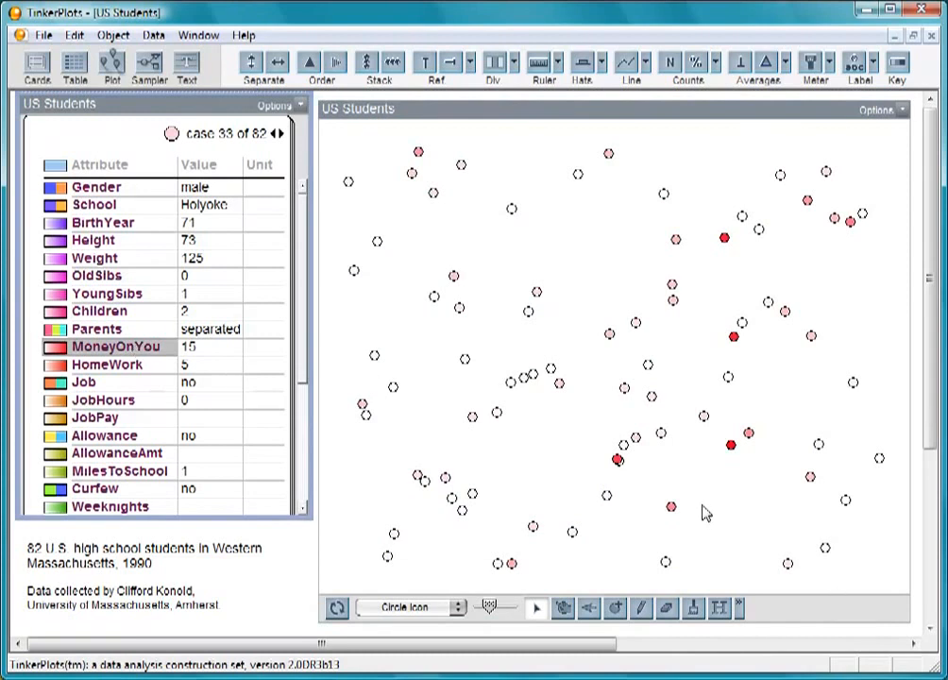
left_click_drag(732, 446, 774, 451)
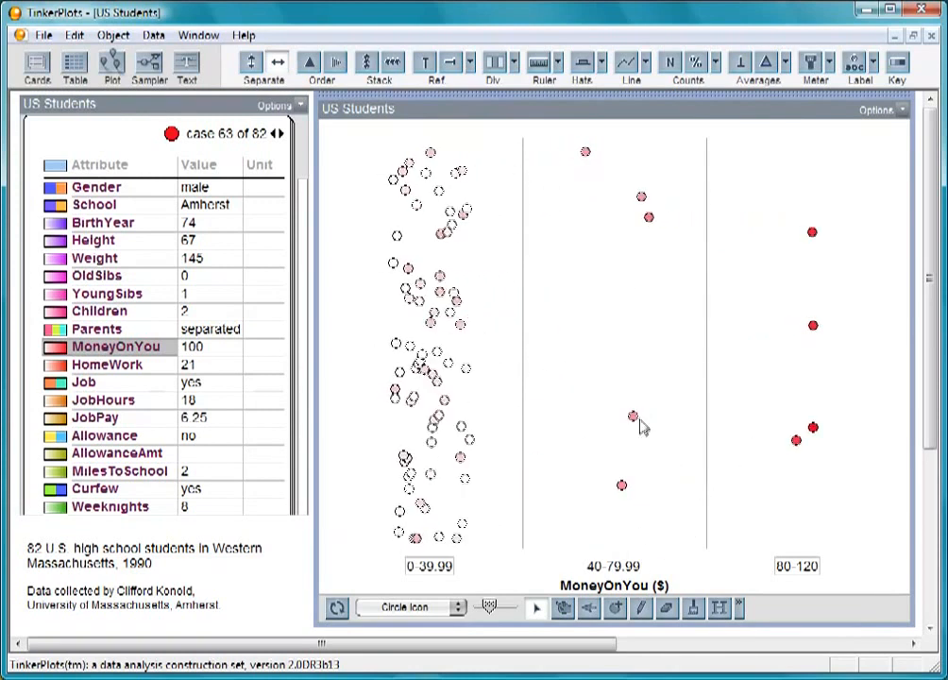
left_click_drag(635, 421, 673, 427)
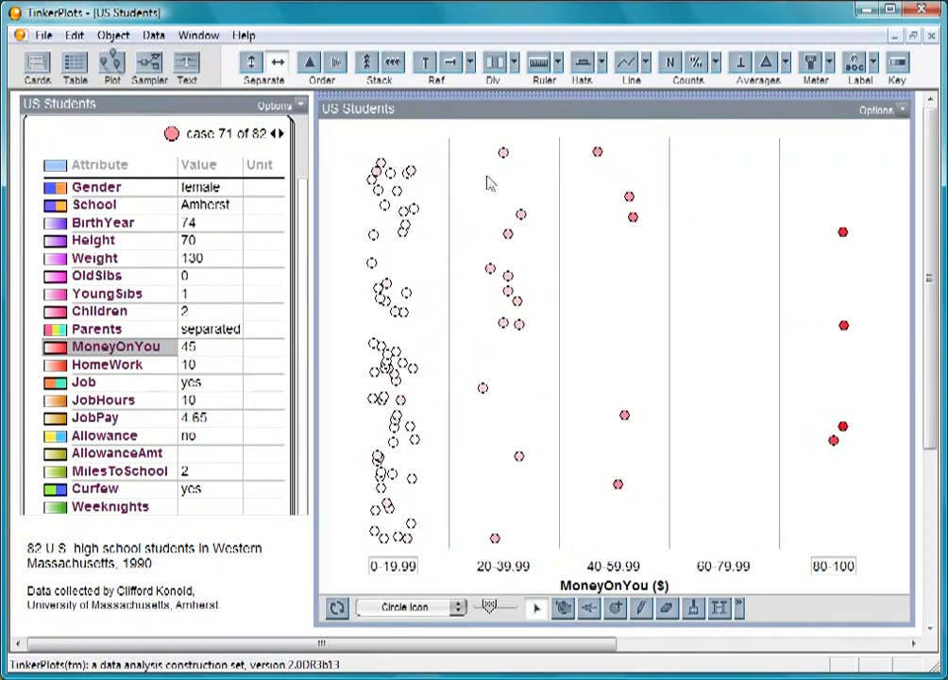
left_click(366, 62)
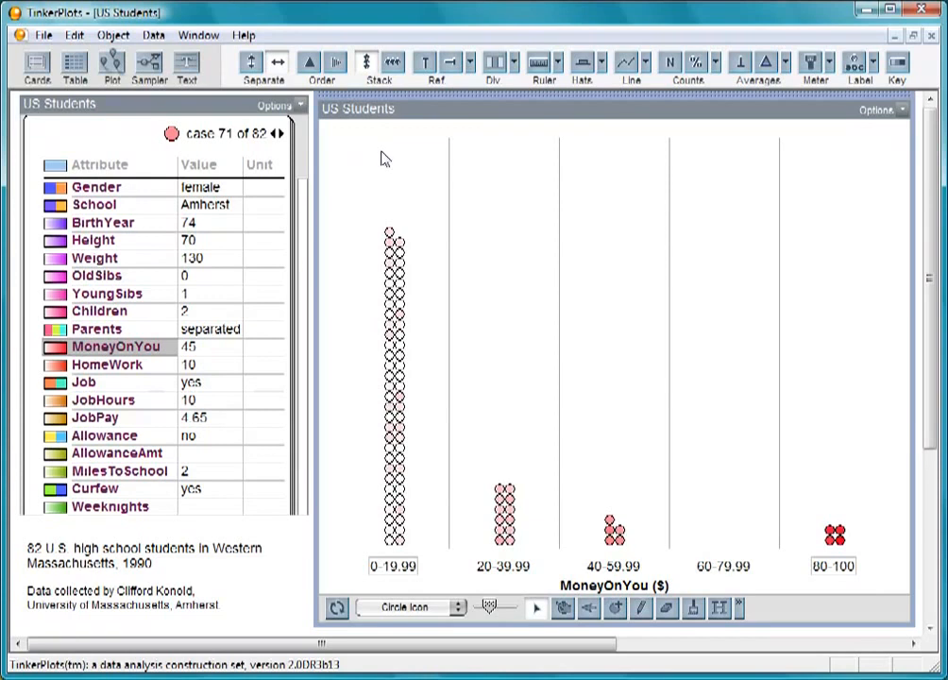
- Show the percentage of cases in each MoneyOnYou bin and inspect individual students in the 0-19.99 bin
left_click(671, 64)
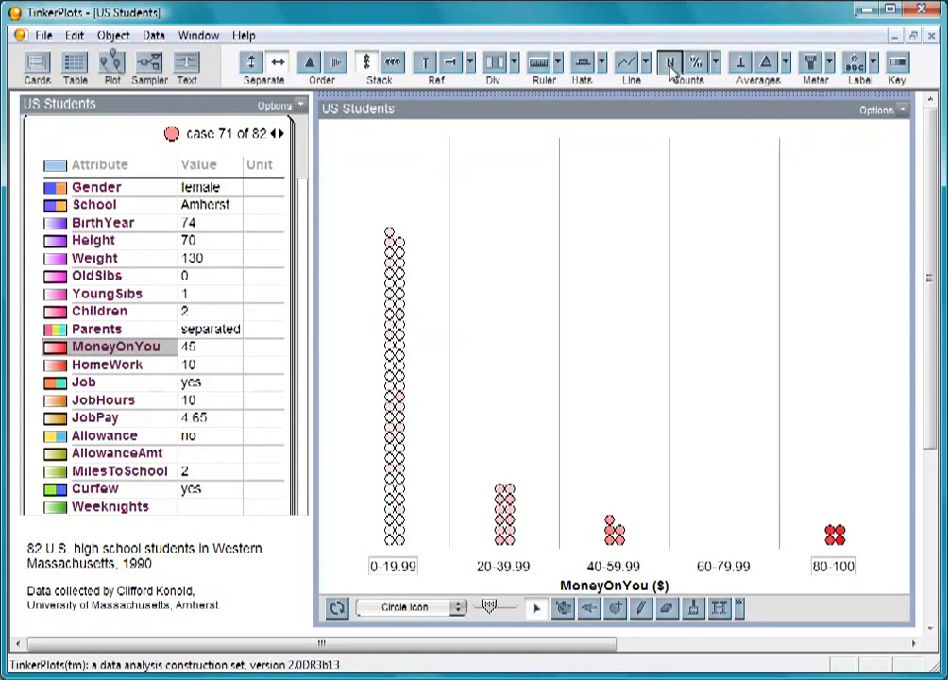
left_click(699, 66)
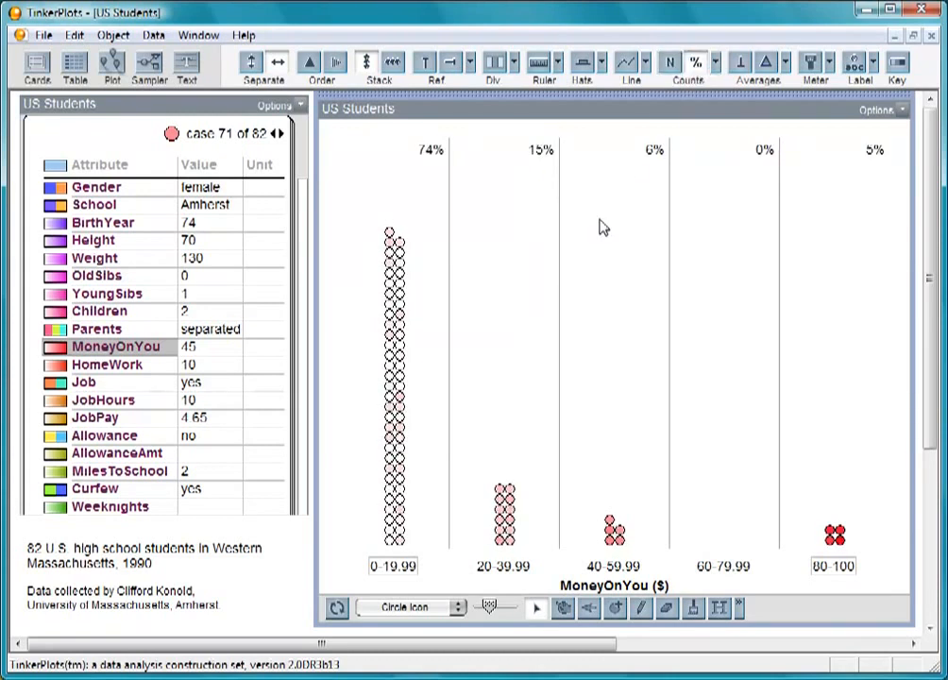
left_click(435, 175)
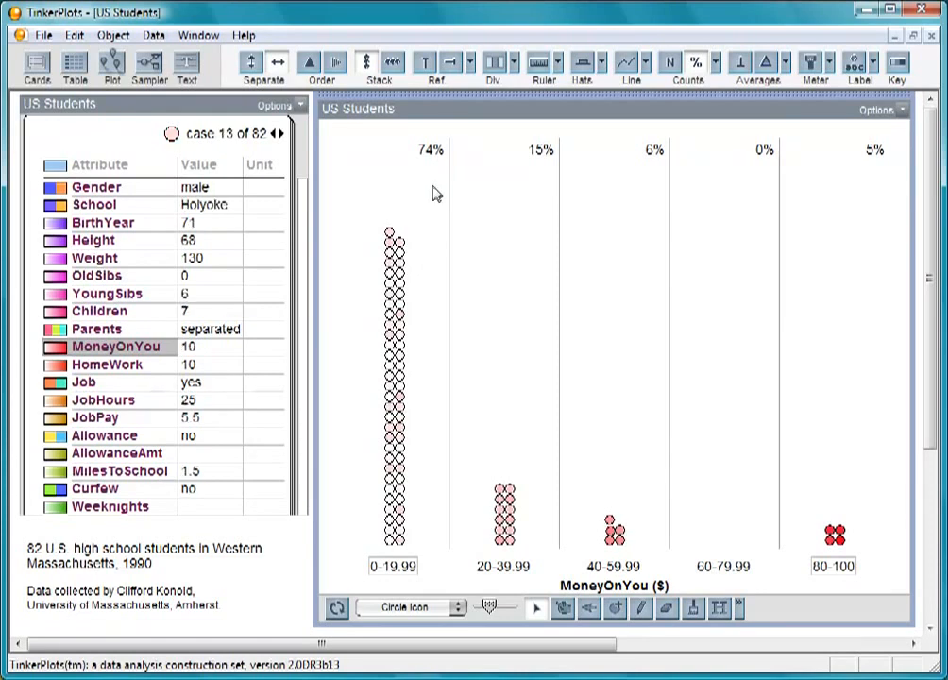
left_click(389, 337)
left_click(400, 336)
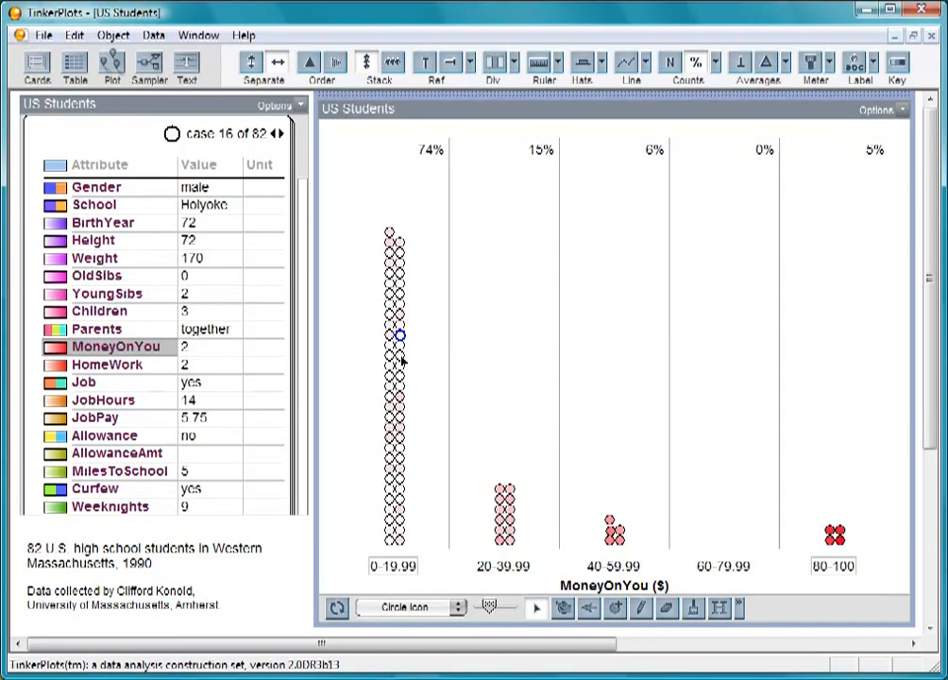
- Separate MoneyOnYou fully into a continuous scale, hide the percentages, and inspect individual cases in the dot plot
left_click_drag(401, 359, 785, 396)
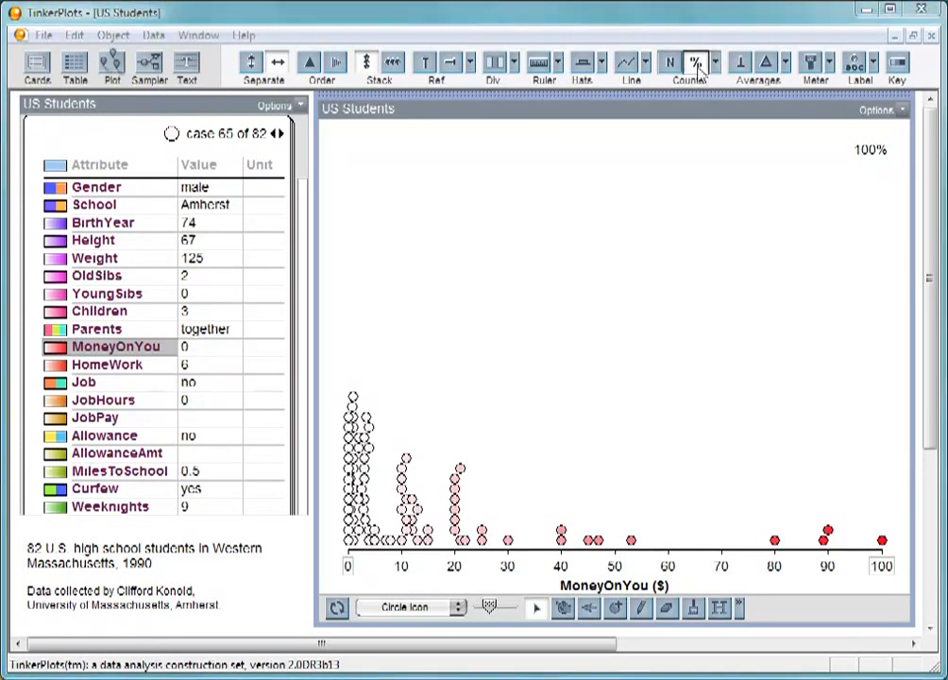
left_click(697, 64)
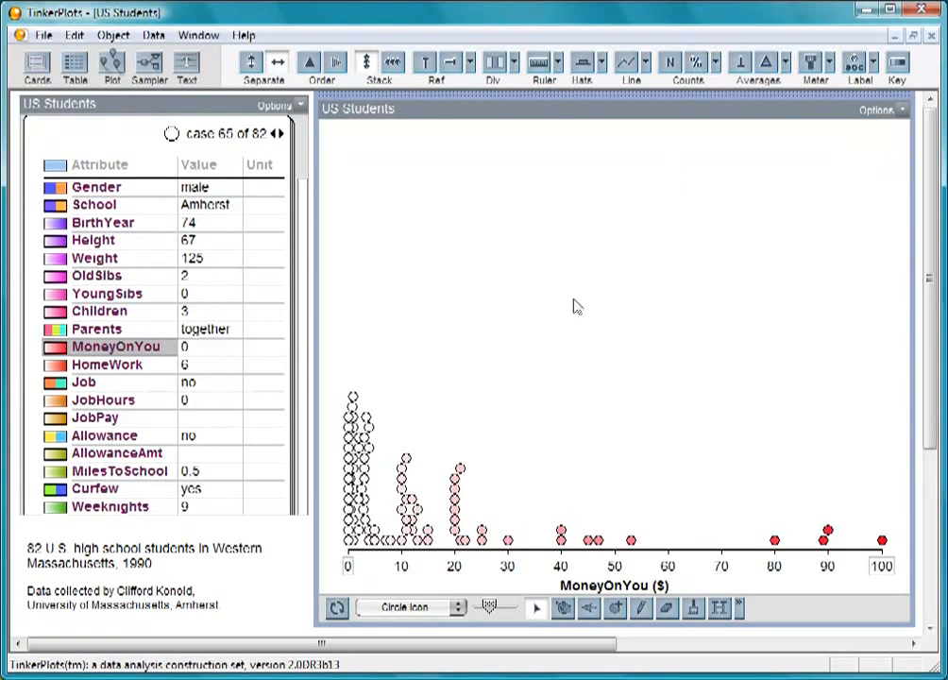
left_click(419, 511)
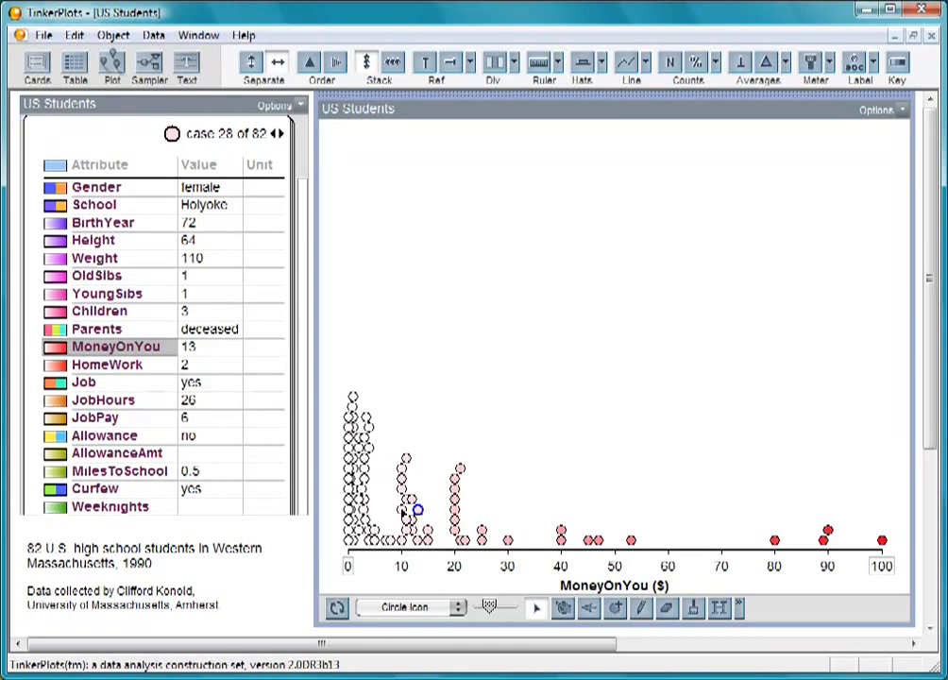
left_click(403, 510)
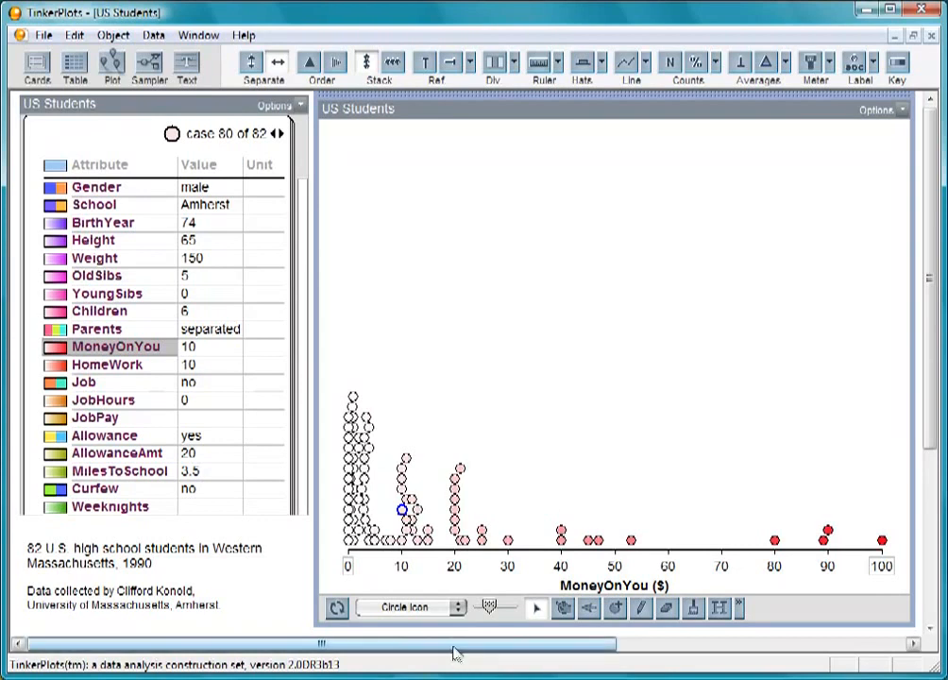
- Change the plot icons to Value Bar Horizontal and order the bars vertically by MoneyOnYou
left_click(458, 612)
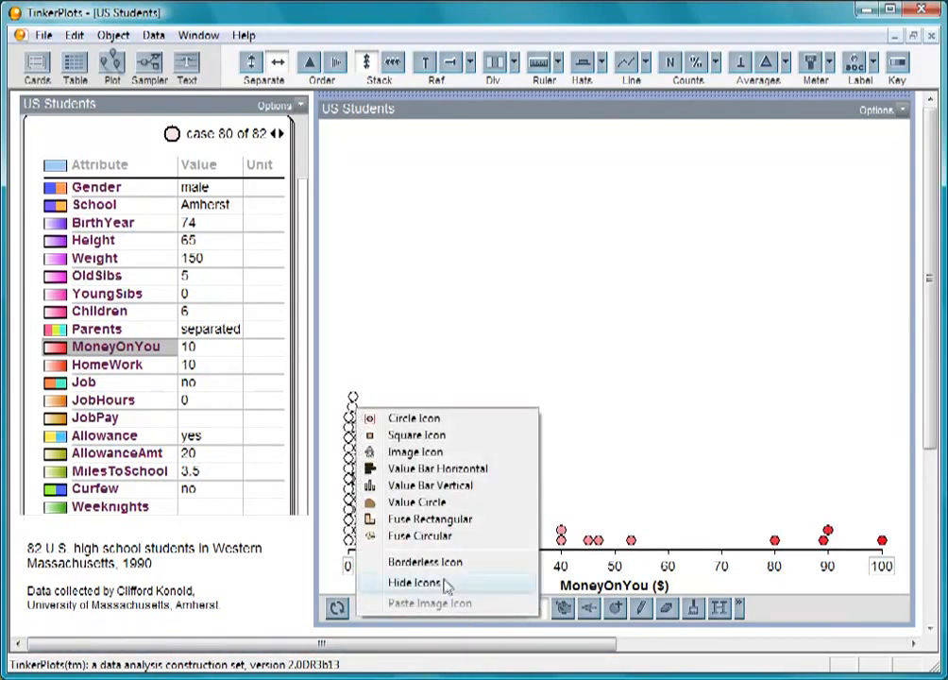
left_click(453, 469)
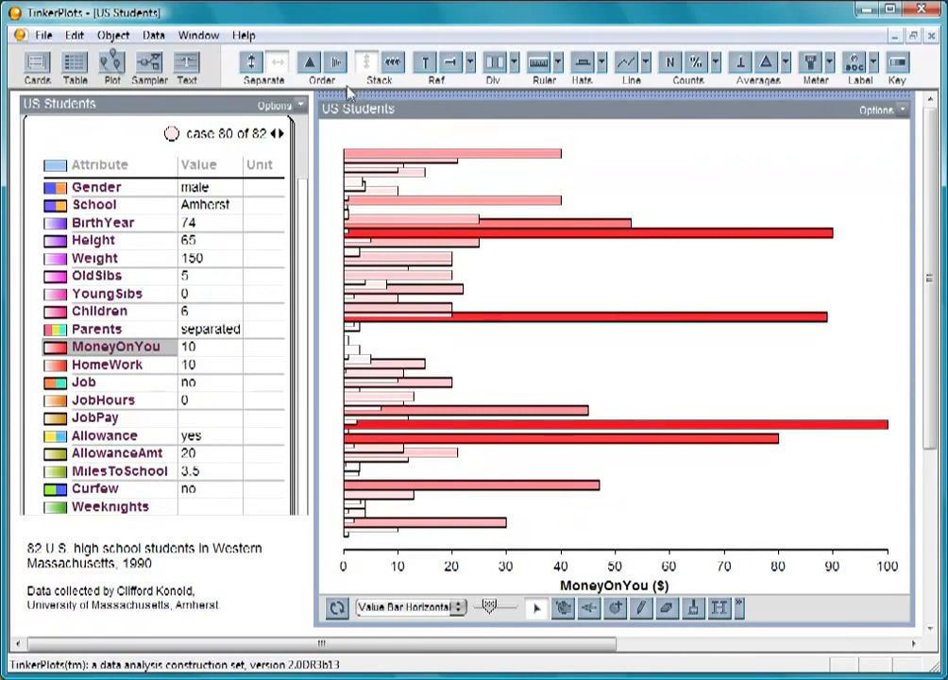
left_click(310, 68)
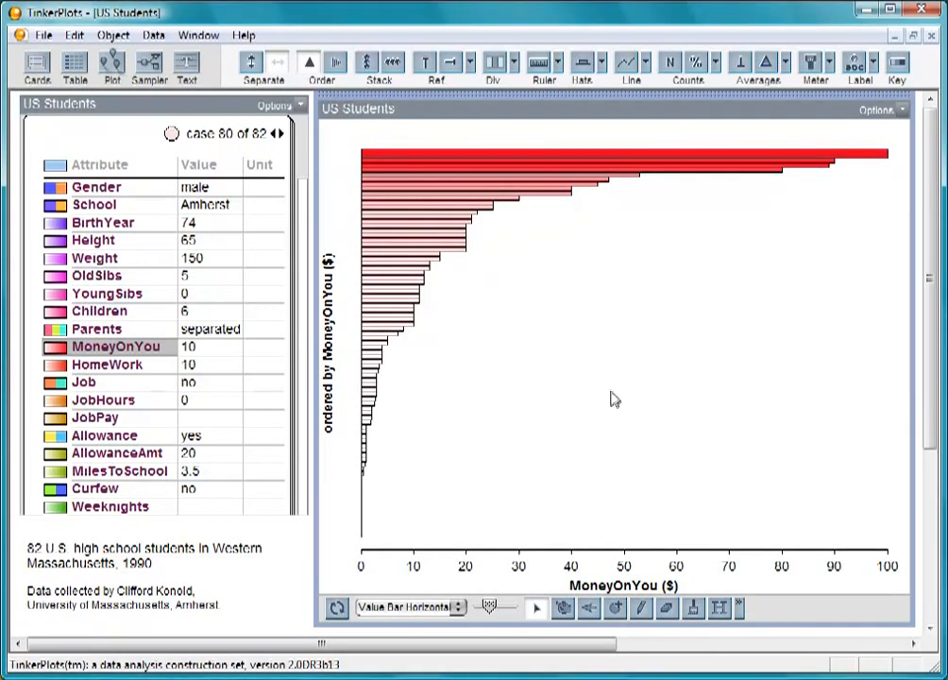
- Return the plot to Circle Icon and stack the ordered MoneyOnYou cases vertically
left_click(457, 608)
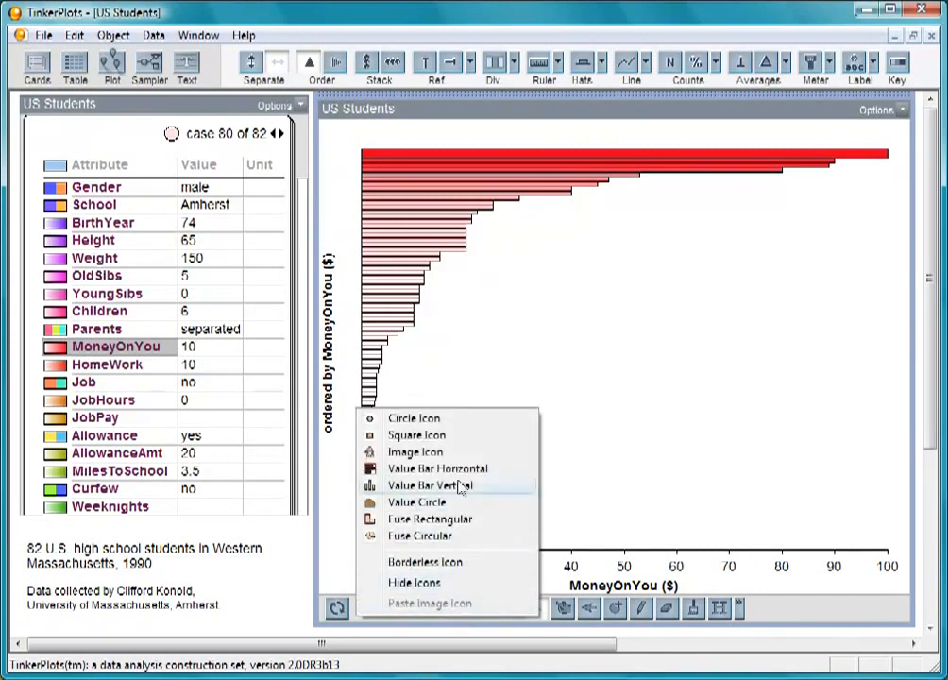
left_click(469, 420)
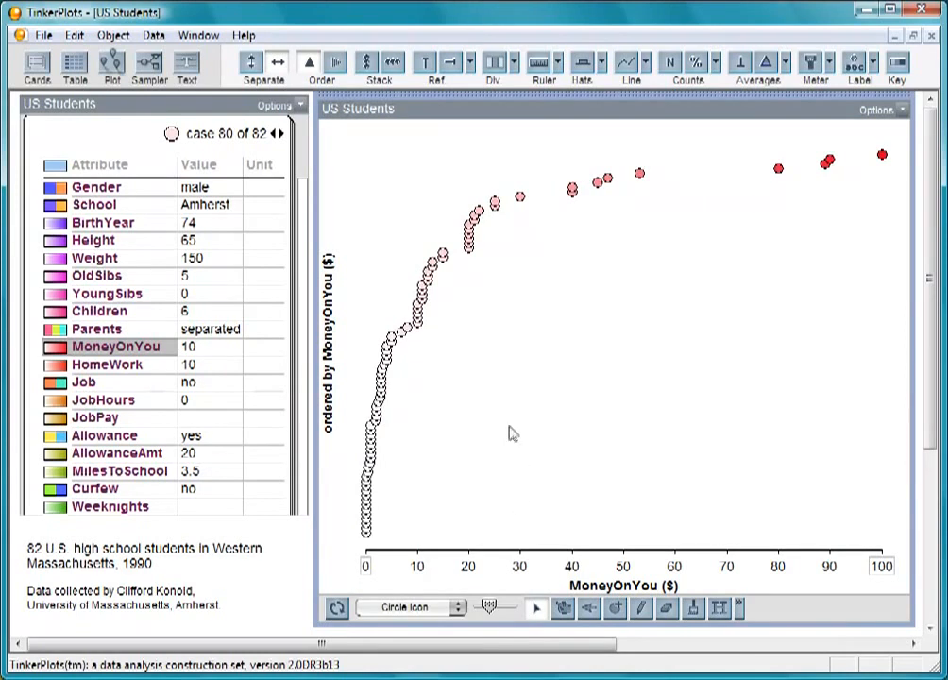
left_click(368, 64)
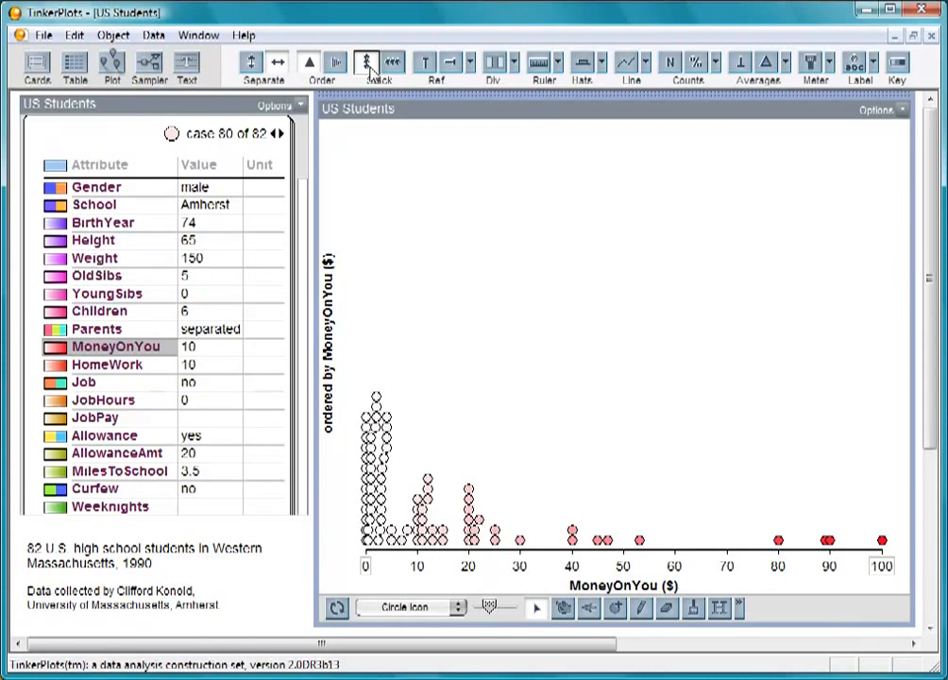
- Group MoneyOnYou into 20-dollar bins from 0 to 140 and fuse the icons with Fuse Rectangular to form a histogram
left_click_drag(468, 515, 413, 508)
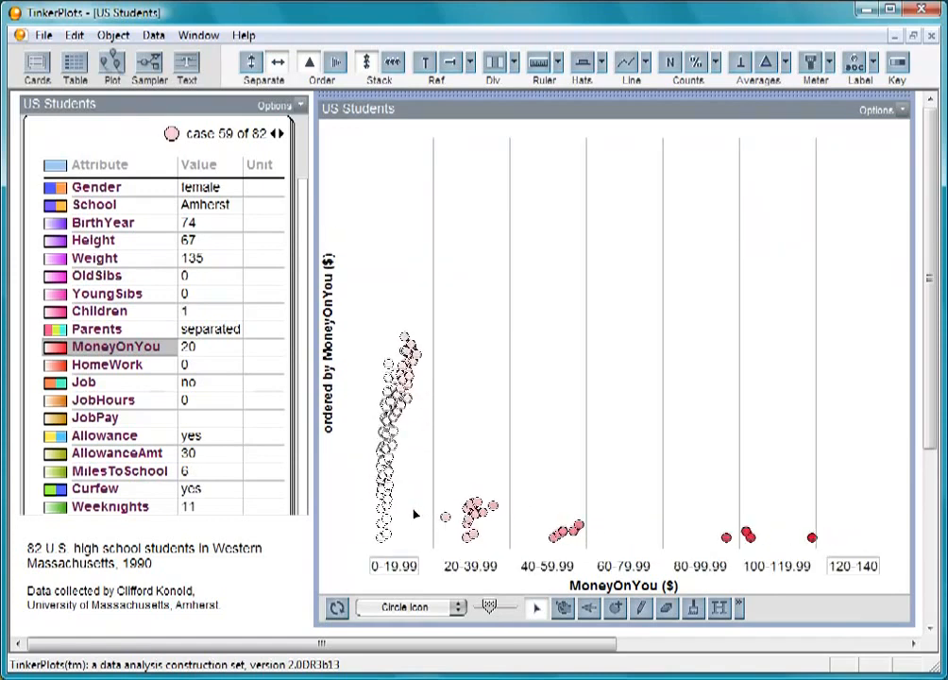
left_click(407, 607)
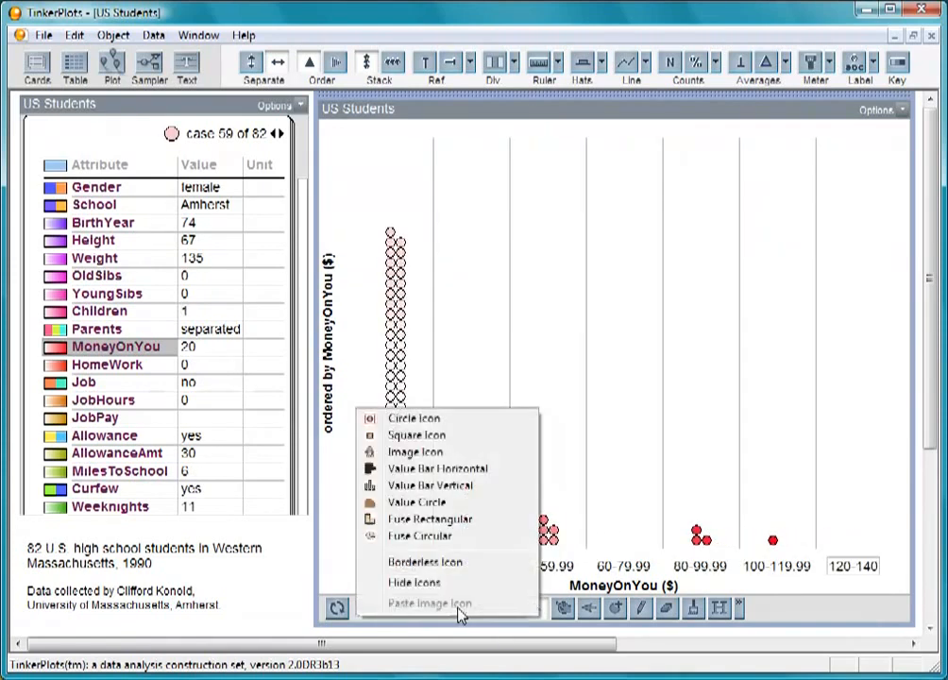
left_click(484, 527)
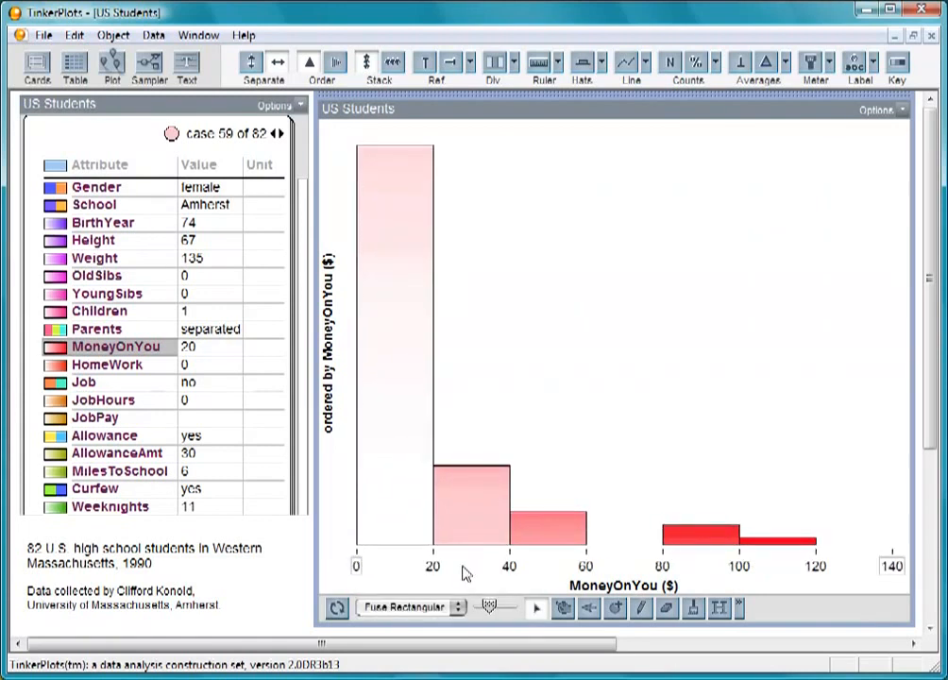
- Inspect individual cases inside several histogram bars by highlighting them and viewing their case cards
left_click(465, 515)
left_click(466, 501)
left_click(411, 324)
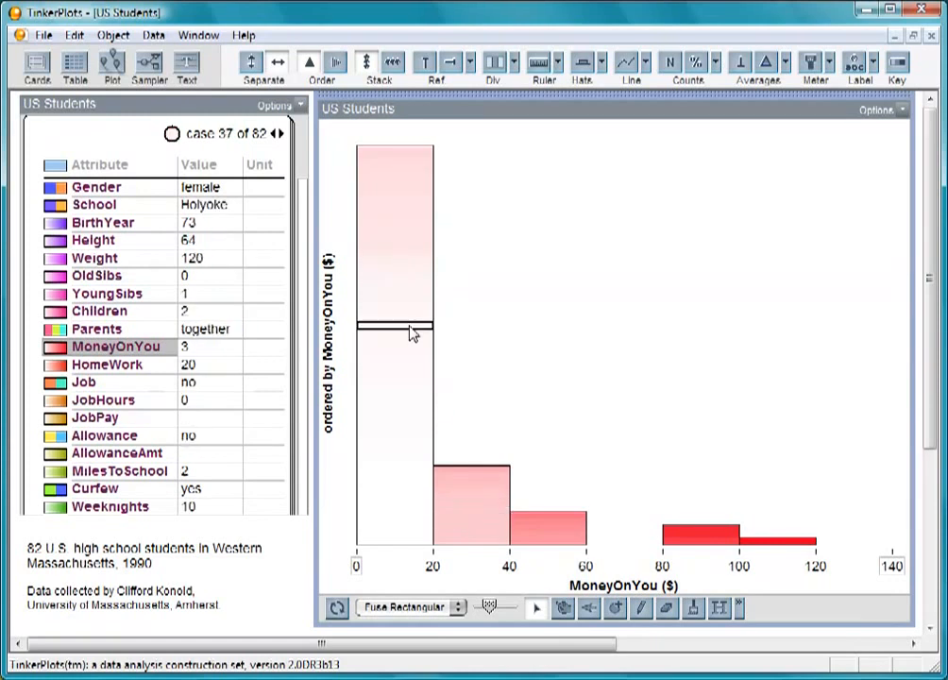
left_click(556, 520)
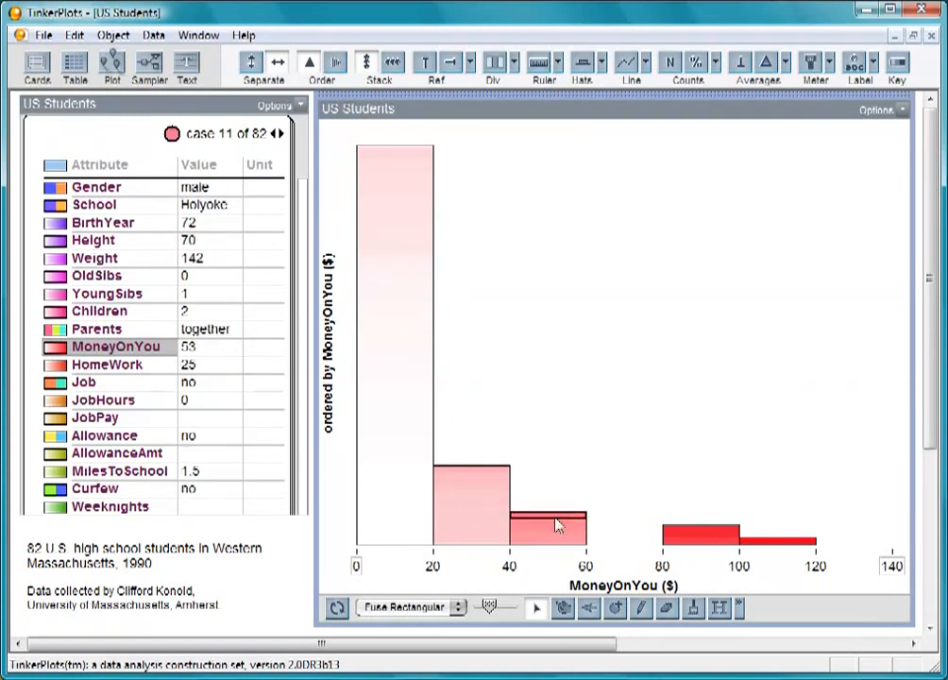
left_click(673, 531)
left_click(469, 522)
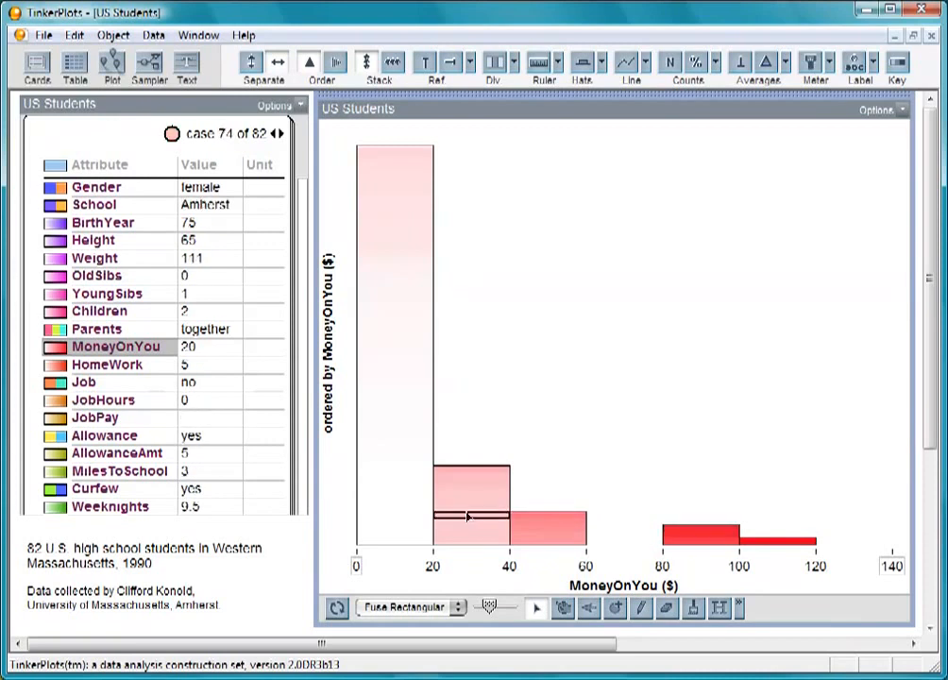
- Narrow the histogram bins to a width of 10.9 so that the MoneyOnYou axis runs from 0 to 109
left_click(468, 491)
left_click_drag(473, 495, 424, 499)
left_click_drag(514, 489, 404, 488)
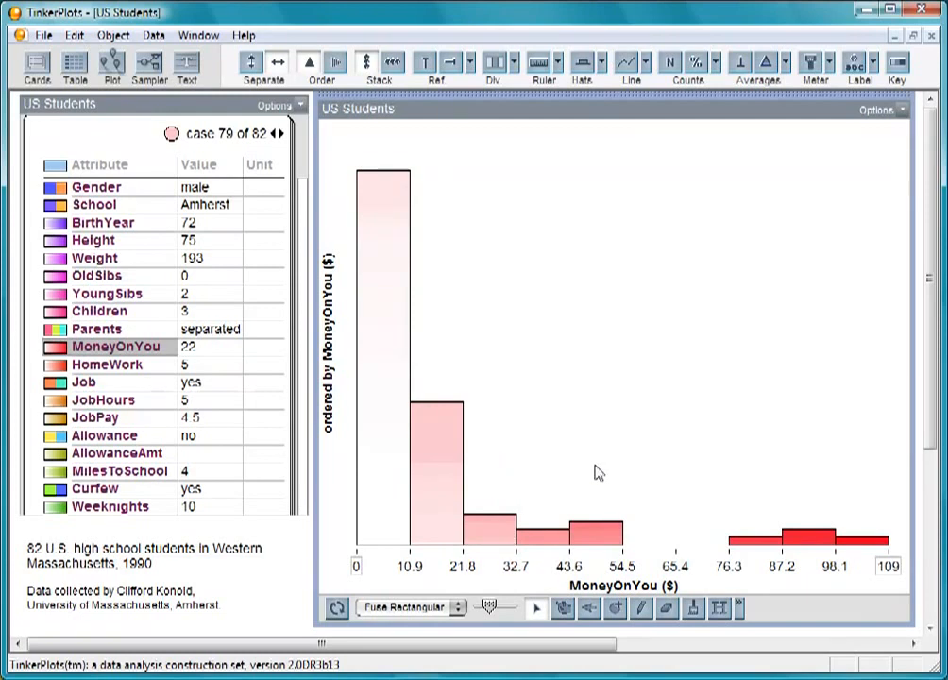
- Reset the plot to randomly scattered circle icons, color it by Curfew, and show the color key
left_click(338, 608)
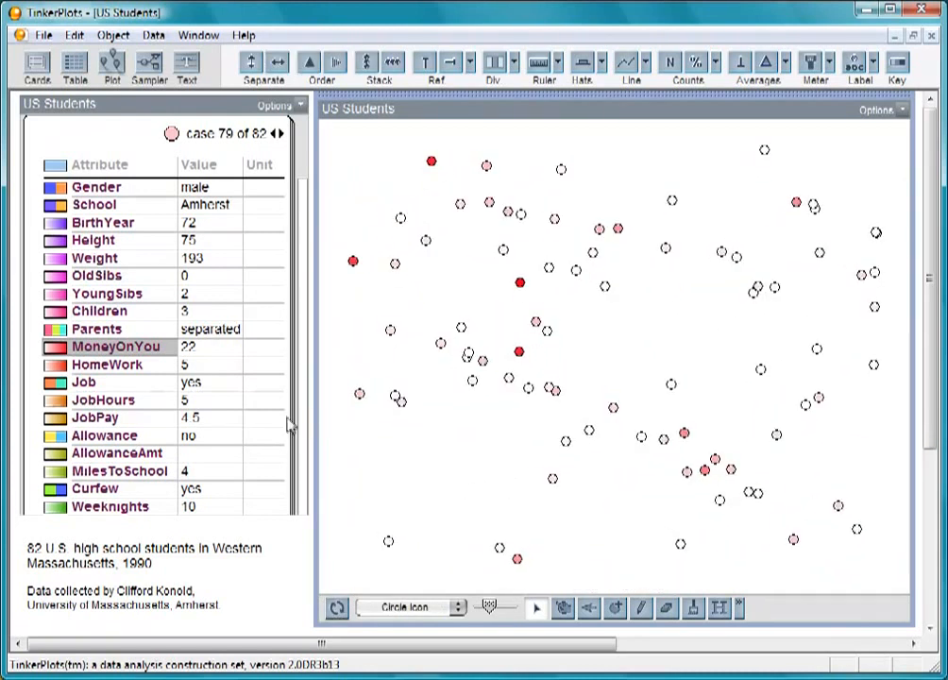
left_click(94, 488)
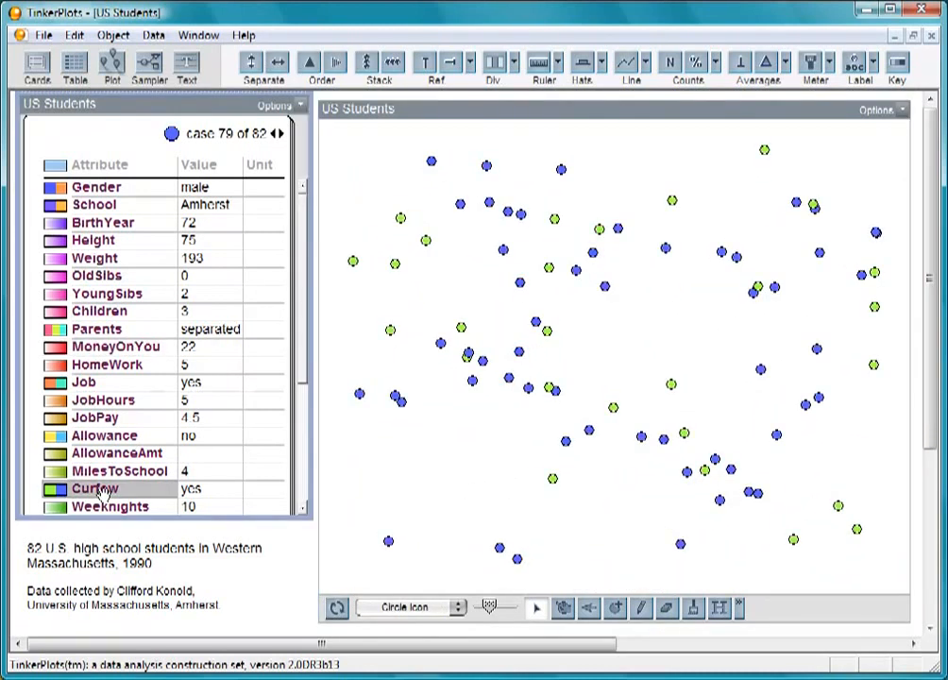
left_click(896, 66)
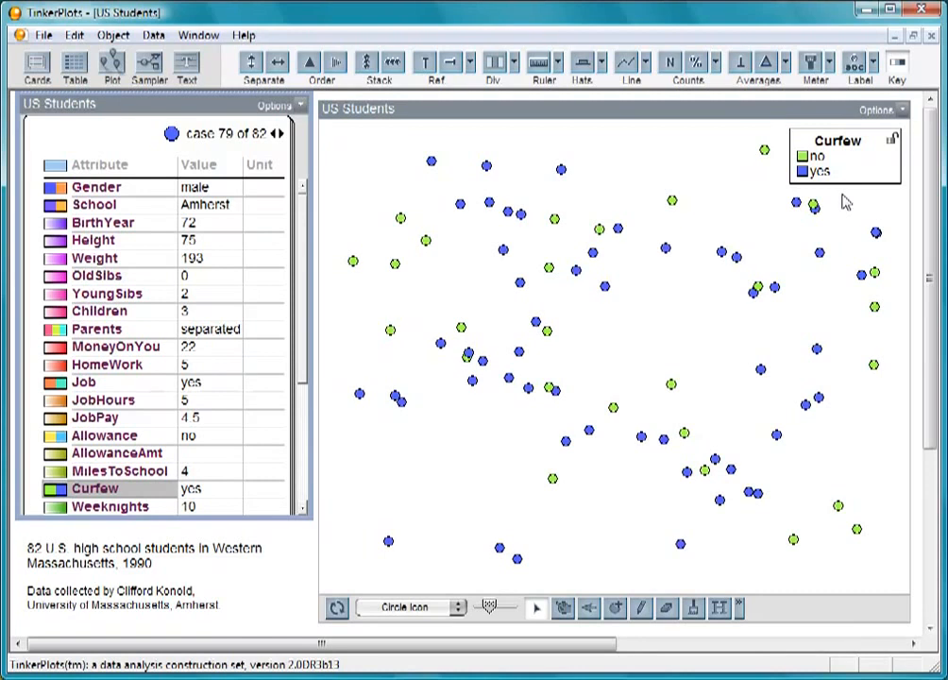
- Fuse the icons with Fuse Circular and order them by Curfew to form a pie chart
left_click(460, 609)
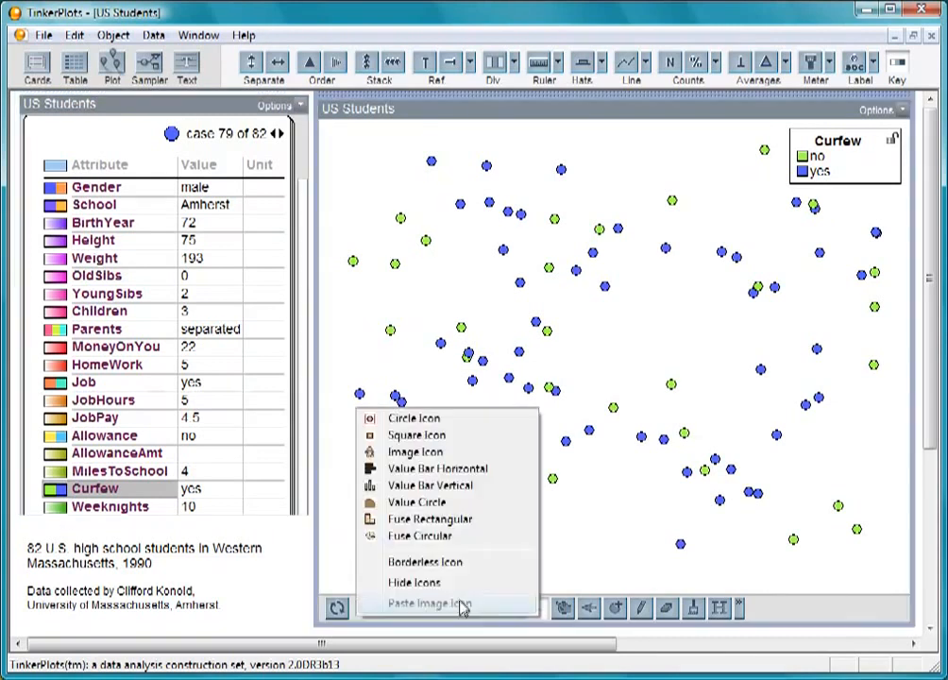
left_click(479, 538)
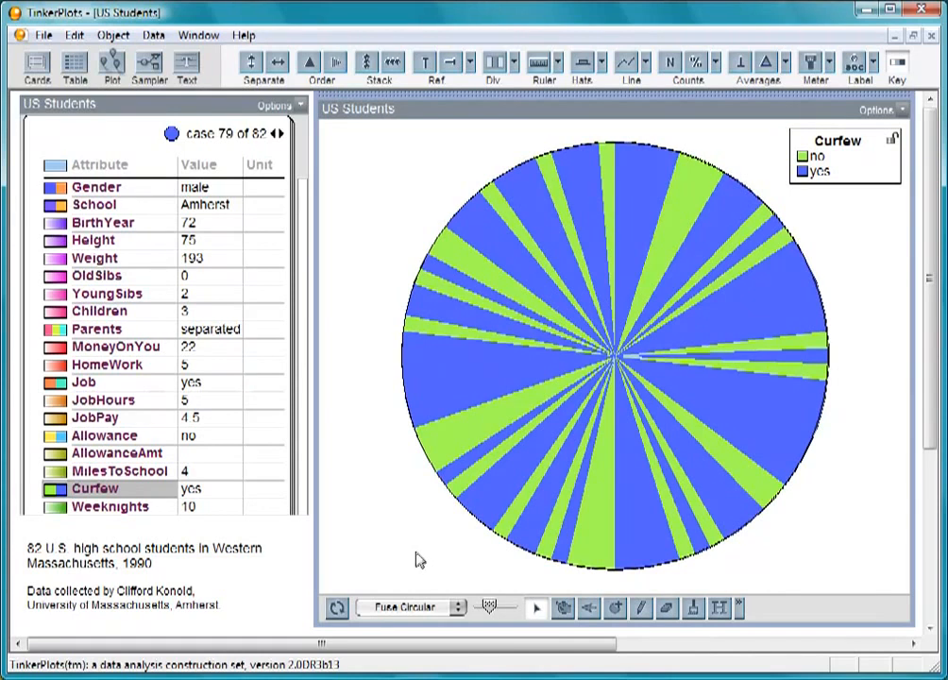
left_click(311, 64)
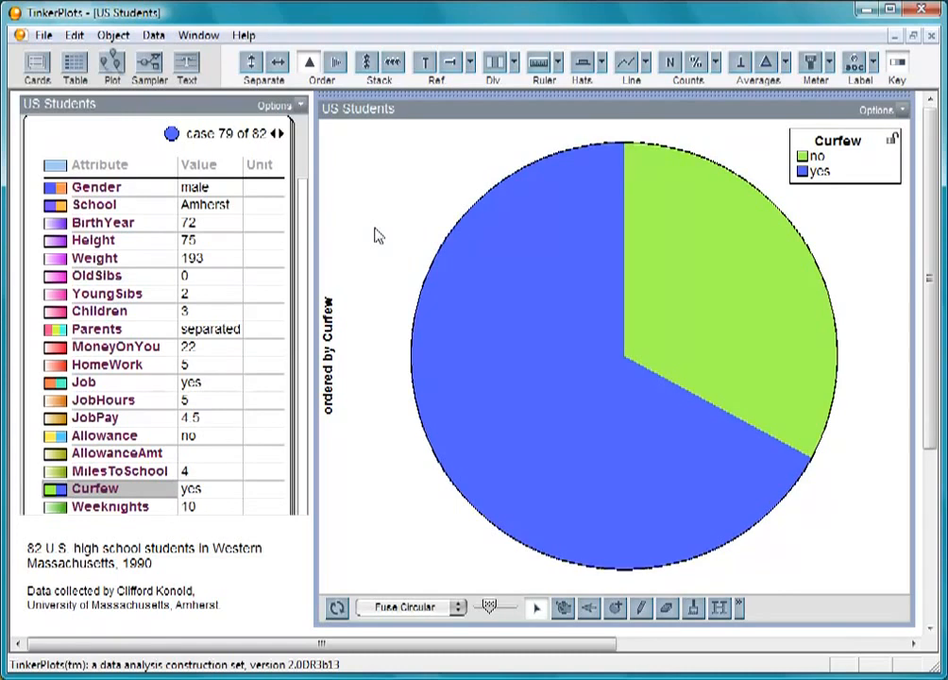
- Separate the pie chart vertically by Gender into male and female pies, and color both by Curfew
left_click(83, 186)
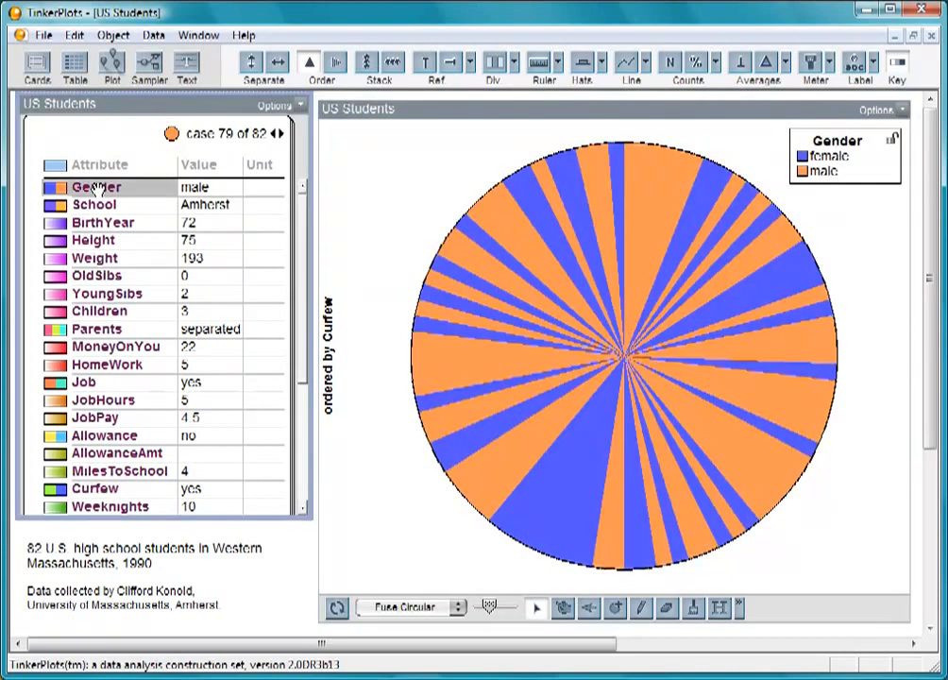
left_click_drag(639, 283, 622, 187)
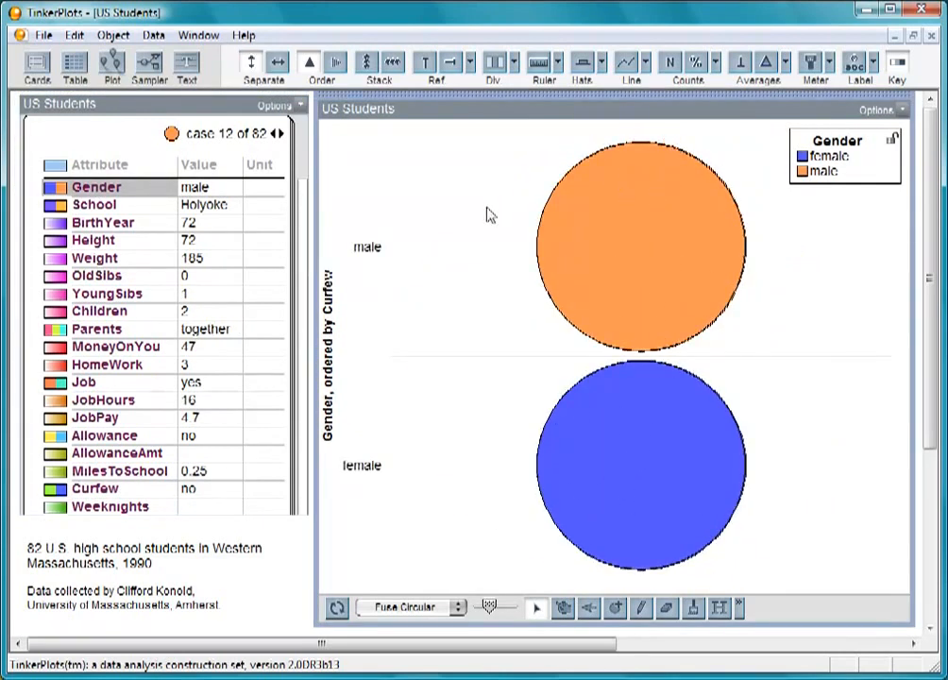
left_click(95, 488)
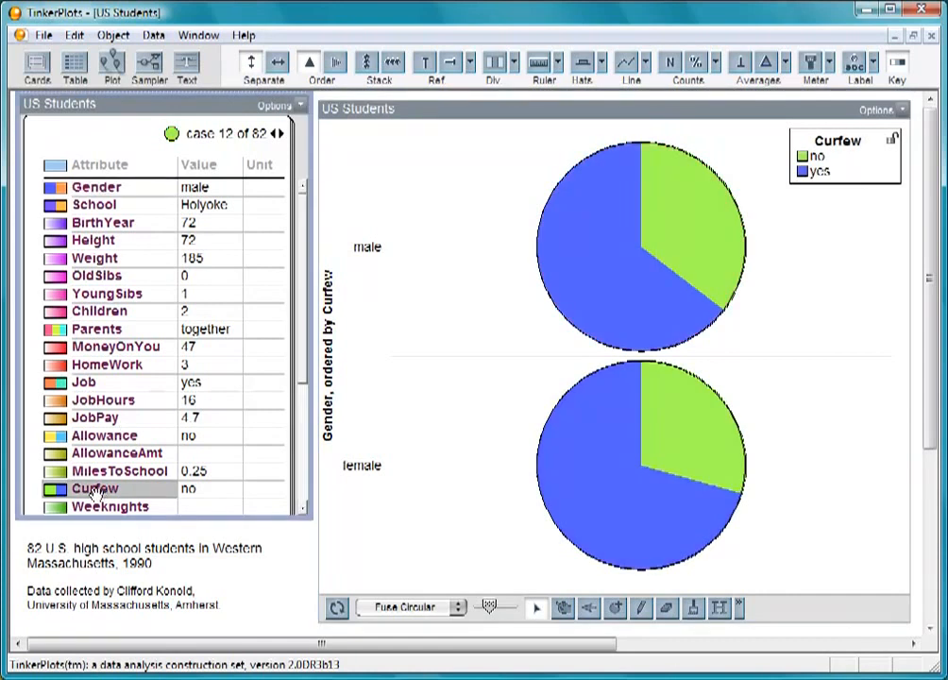